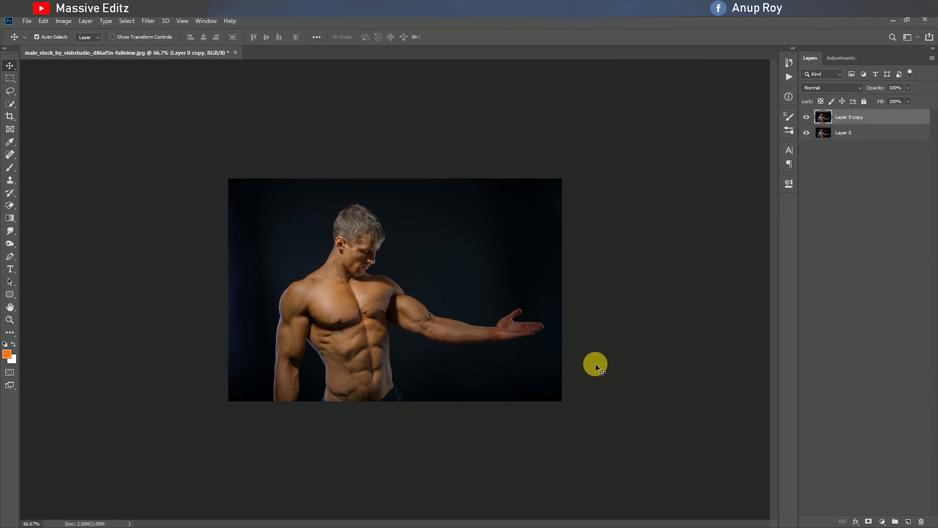
Open the SkinFiner filter on Layer 0 copy and set smoothing balance to +35 and skin tone brightness to +30.
key(ctrl+1)
click(148, 21)
mouse_move(194, 228)
click(287, 229)
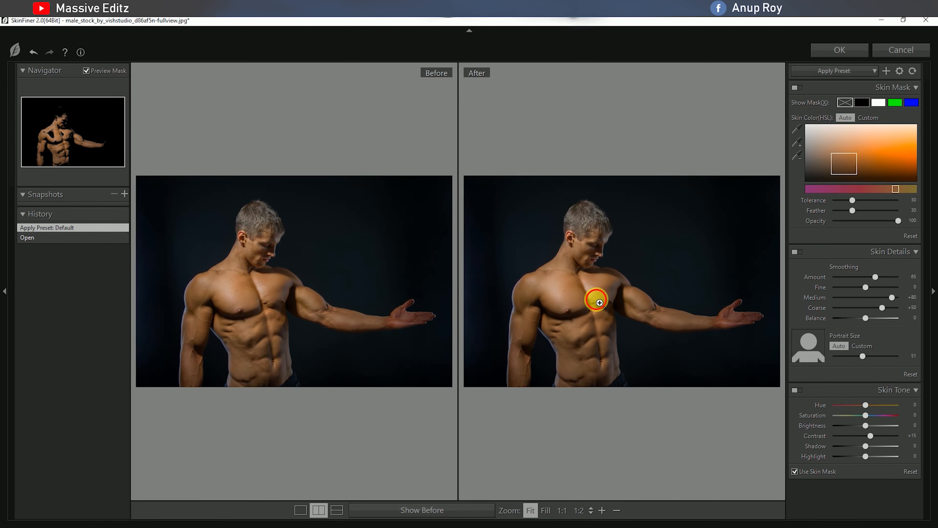
click(598, 302)
click(599, 302)
click(598, 302)
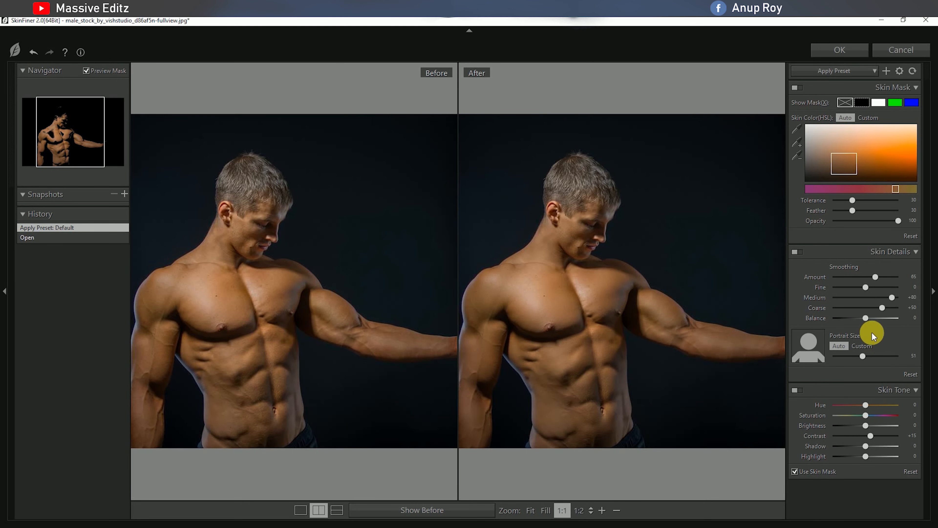
drag(866, 317, 877, 319)
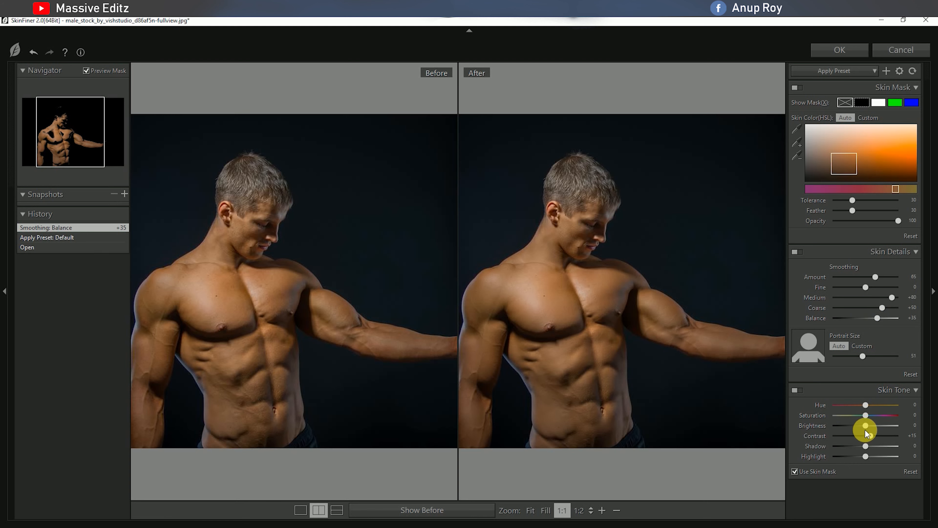
drag(866, 426, 874, 426)
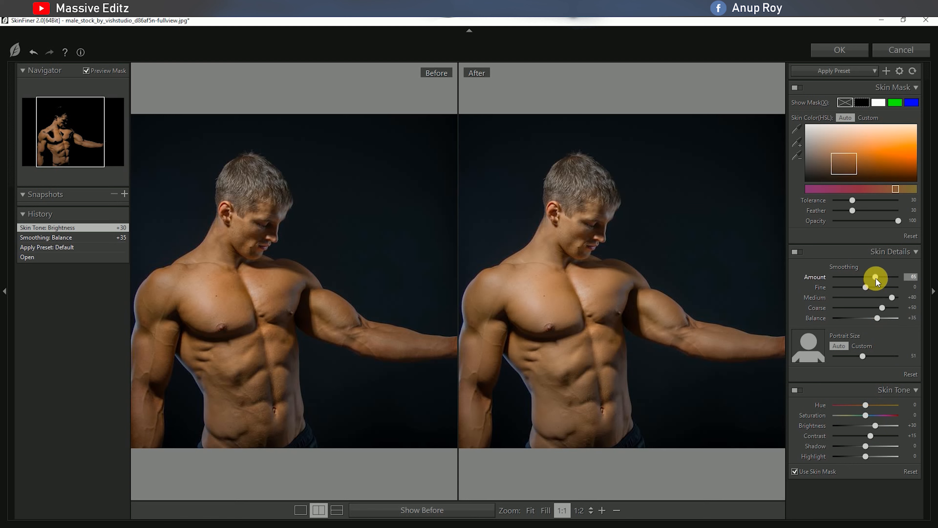
Set the skin smoothing amount to 80 and use a custom portrait size of 27.
drag(883, 280, 885, 281)
click(863, 356)
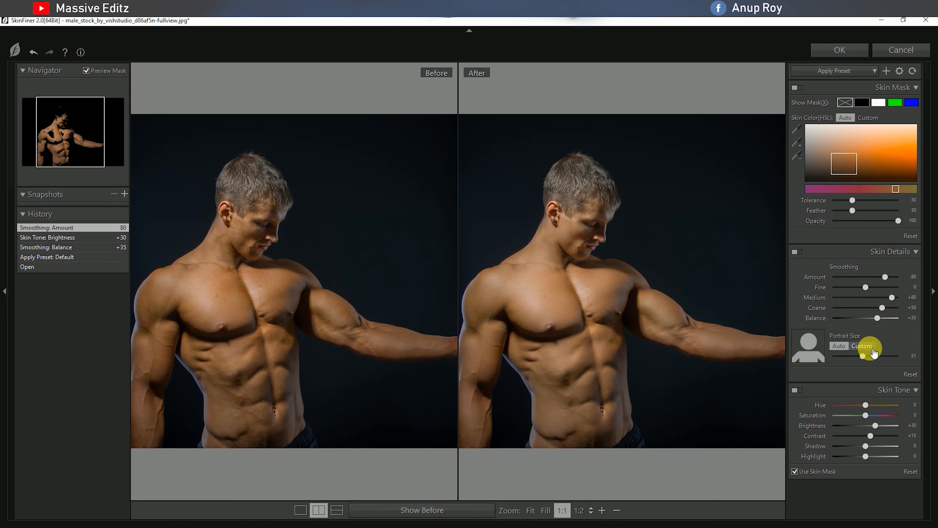
mouse_move(864, 356)
mouse_down()
mouse_move(886, 358)
mouse_move(846, 356)
mouse_up()
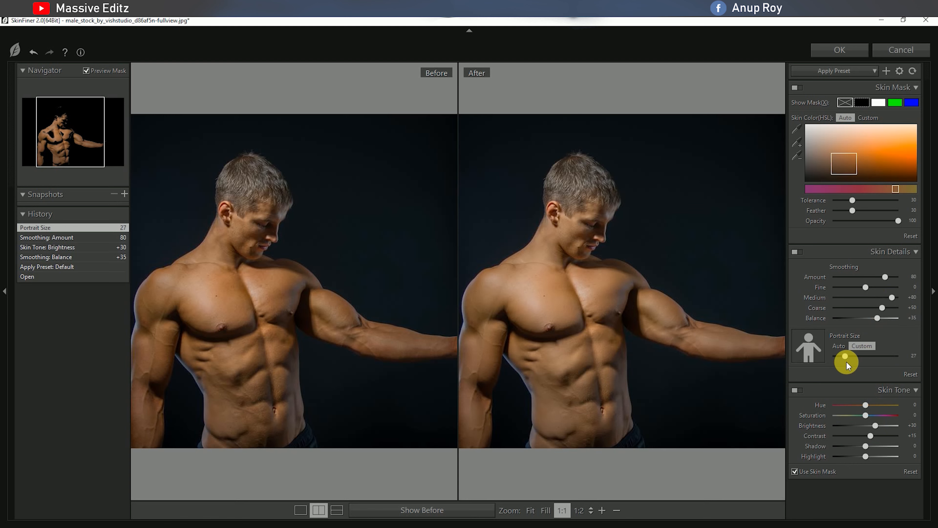
click(874, 312)
Set skin tone highlight to +10, hue to +21, portrait size to 24 and fine smoothing to +38, and apply the filter.
drag(865, 455, 868, 455)
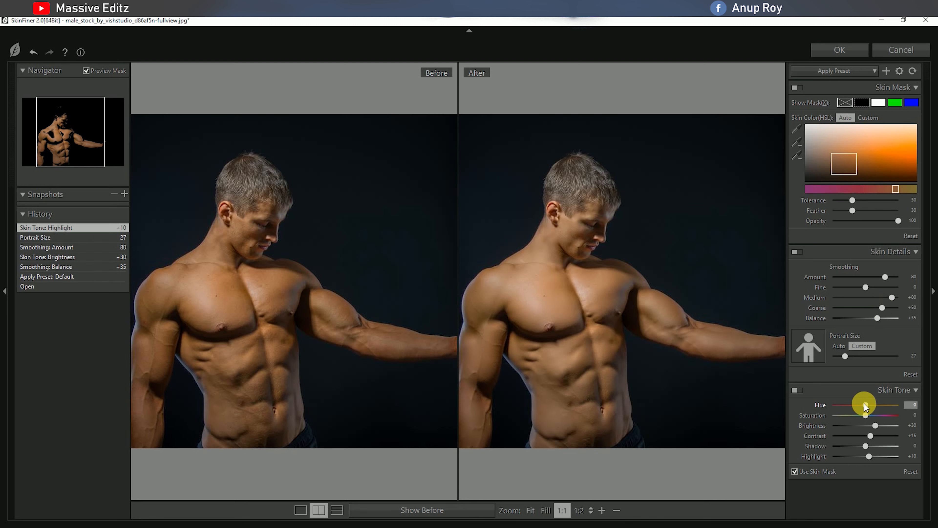
drag(865, 406, 872, 407)
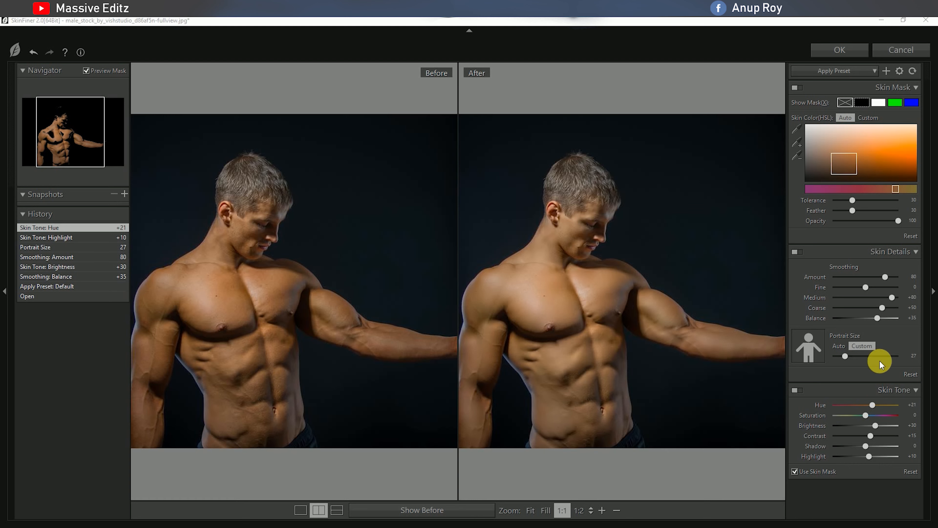
click(845, 357)
drag(845, 357, 841, 358)
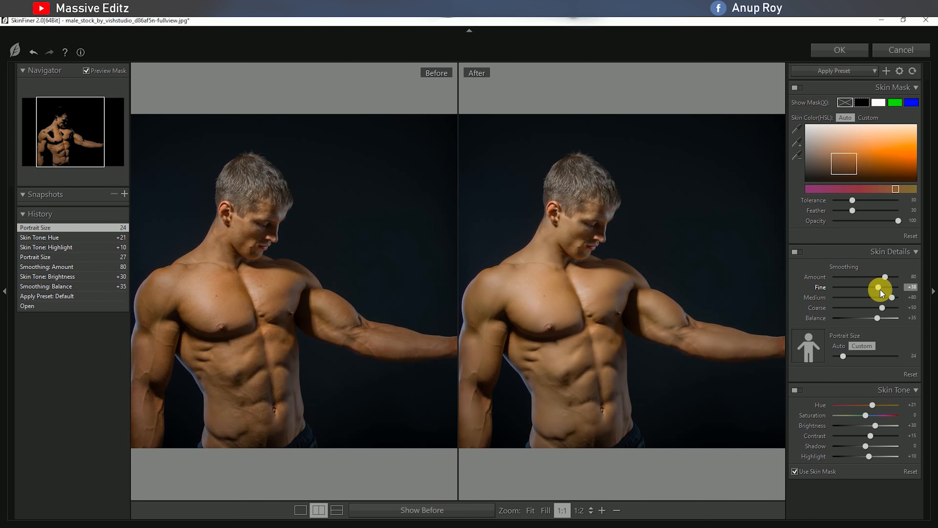
click(831, 47)
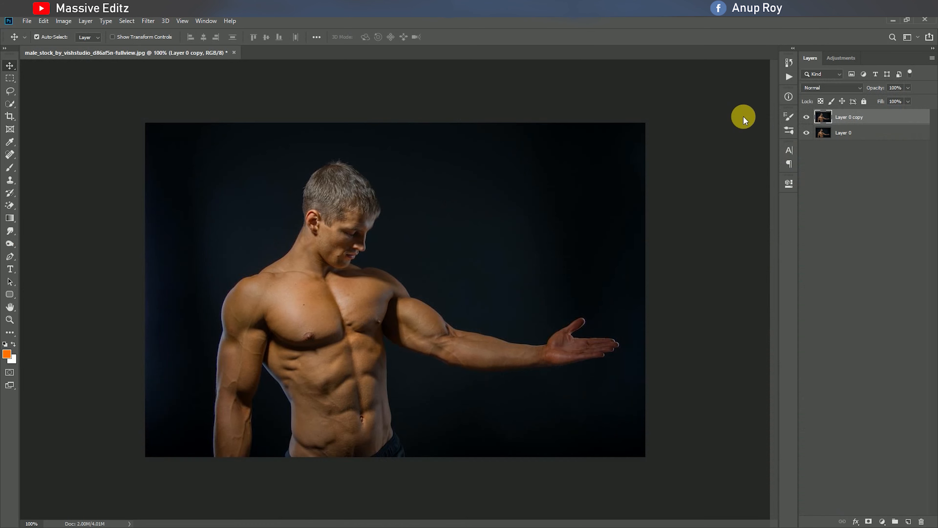
Compare the smoothed Layer 0 copy with the original by toggling its visibility, and duplicate the smoothed layer.
click(806, 118)
click(806, 118)
drag(814, 117, 909, 521)
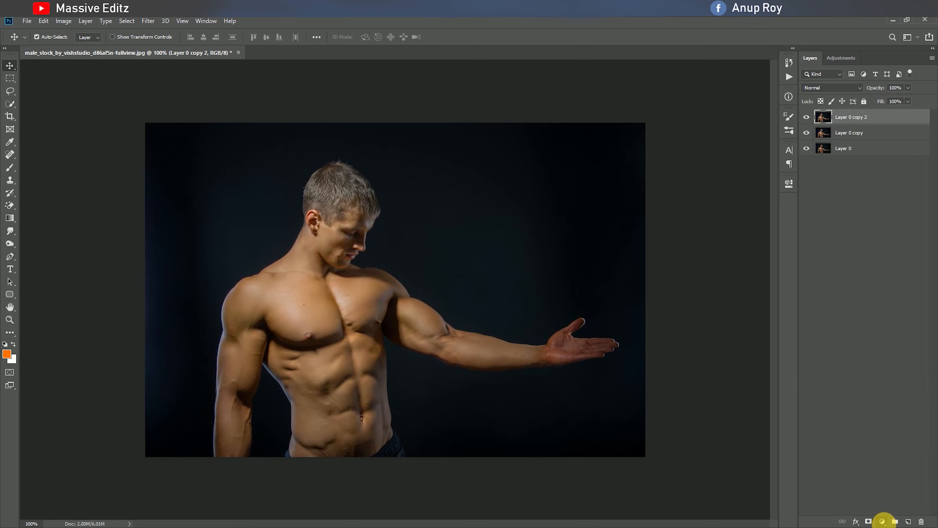
Add a Levels adjustment layer above the duplicate with black input 12 and white input 218, and brighten the midtones.
click(882, 521)
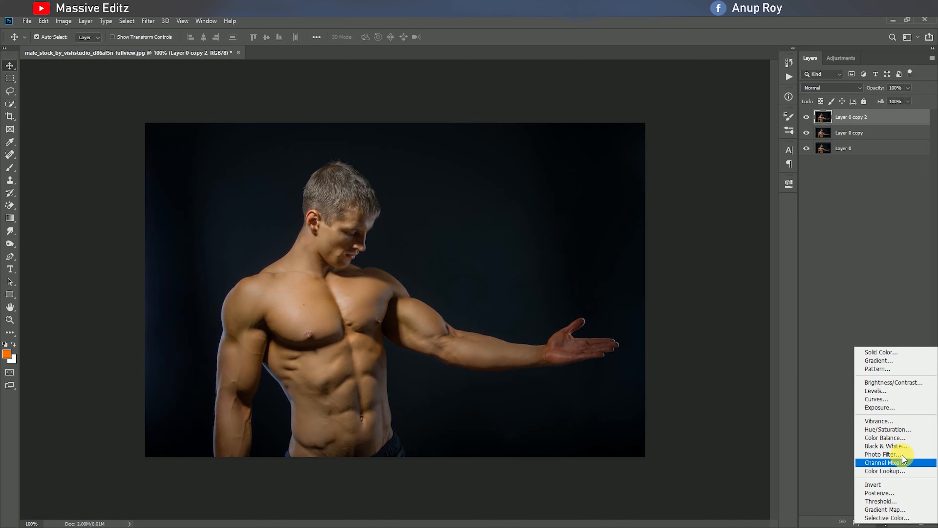
click(906, 392)
drag(715, 283, 711, 287)
drag(660, 285, 750, 284)
mouse_move(663, 284)
mouse_down()
mouse_move(711, 283)
mouse_move(701, 283)
mouse_up()
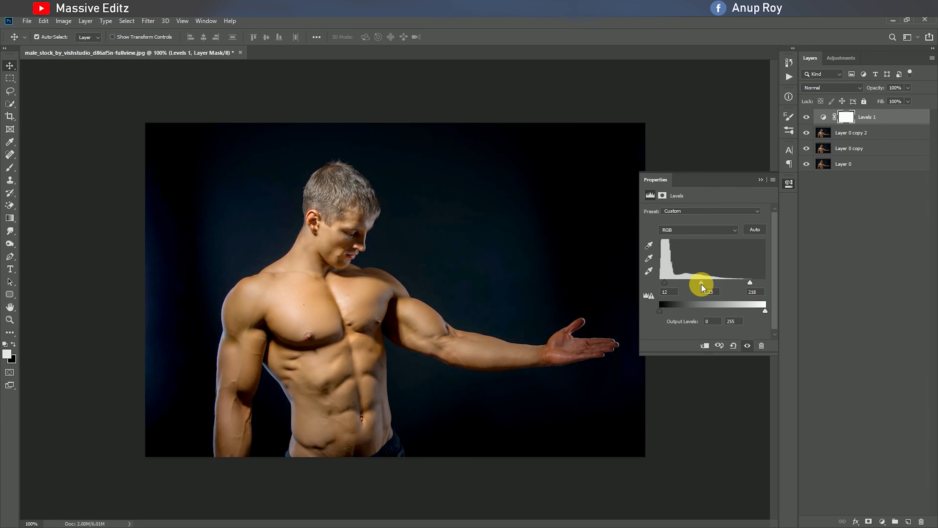
click(788, 183)
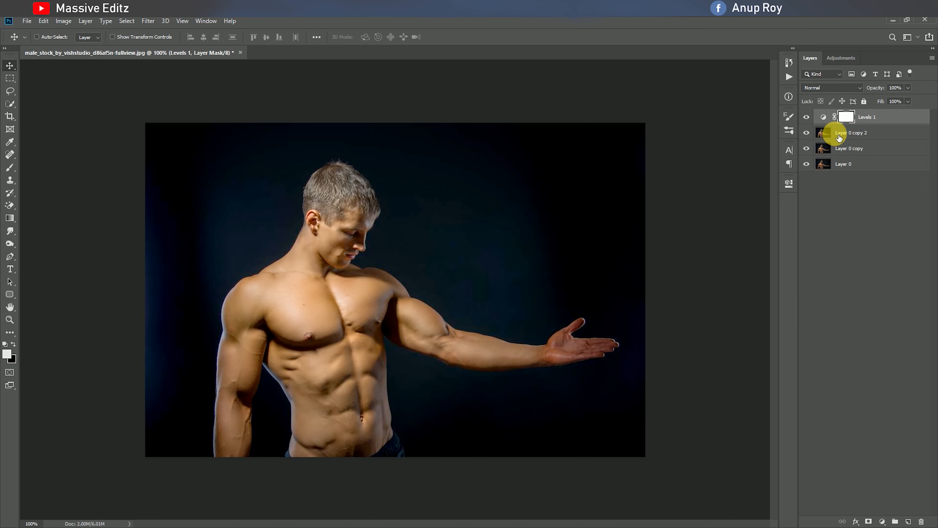
Invert the Levels mask to black and set up a soft 91 px brush at low opacity.
key(ctrl+i)
click(11, 170)
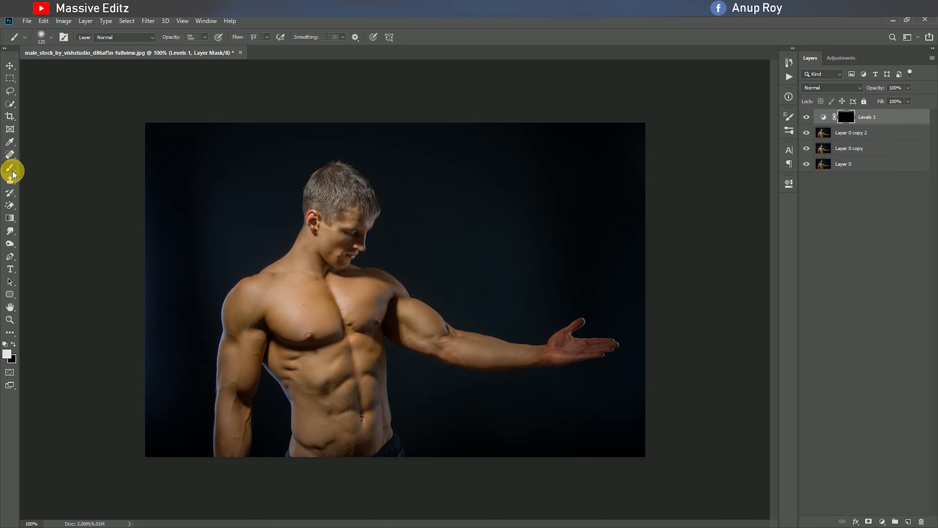
click(50, 37)
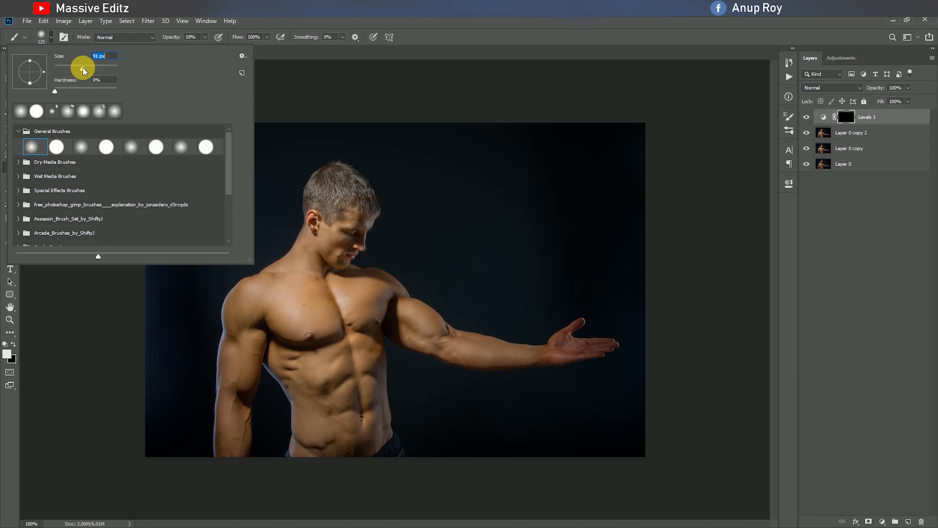
click(10, 295)
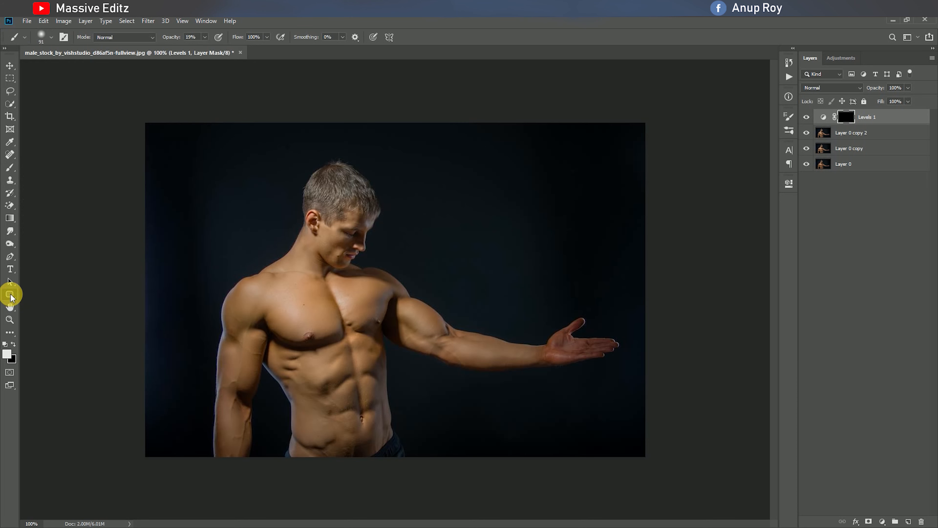
click(10, 167)
click(204, 37)
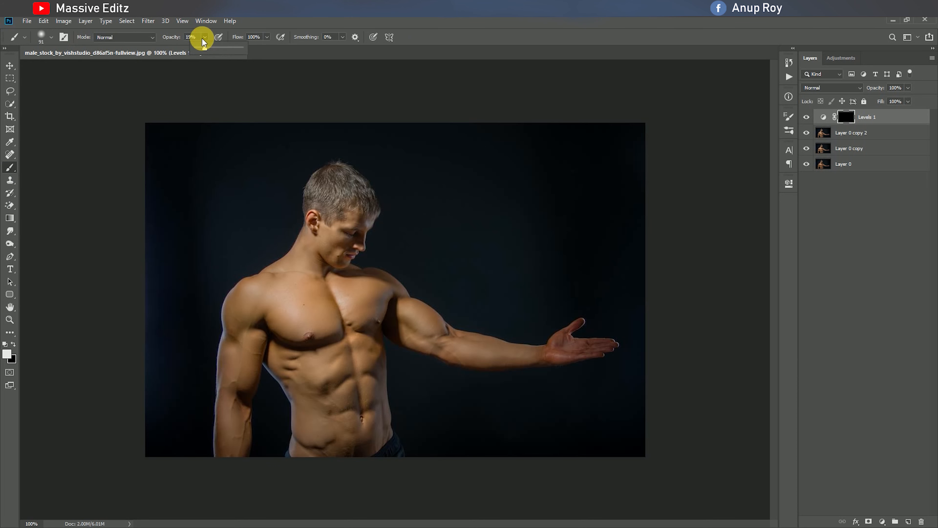
drag(200, 51, 199, 50)
Paint white on the Levels mask over the man's lit skin with a 19% opacity brush and compare the result.
mouse_move(287, 299)
mouse_down()
mouse_move(310, 312)
mouse_move(284, 287)
mouse_move(287, 296)
mouse_move(341, 287)
mouse_move(350, 317)
mouse_move(355, 289)
mouse_move(362, 306)
mouse_move(295, 283)
mouse_move(306, 239)
mouse_move(324, 225)
mouse_move(231, 413)
mouse_move(256, 312)
mouse_move(353, 415)
mouse_move(334, 351)
mouse_up()
click(205, 37)
drag(204, 48, 209, 48)
click(339, 352)
mouse_move(339, 352)
mouse_down()
mouse_move(329, 373)
mouse_move(360, 361)
mouse_move(352, 425)
mouse_move(361, 431)
mouse_move(348, 315)
mouse_move(396, 307)
mouse_move(346, 311)
mouse_move(354, 343)
mouse_move(483, 377)
mouse_move(475, 360)
mouse_move(521, 368)
mouse_move(335, 280)
mouse_move(300, 285)
mouse_move(302, 270)
mouse_move(325, 348)
mouse_up()
click(889, 86)
click(806, 117)
click(806, 117)
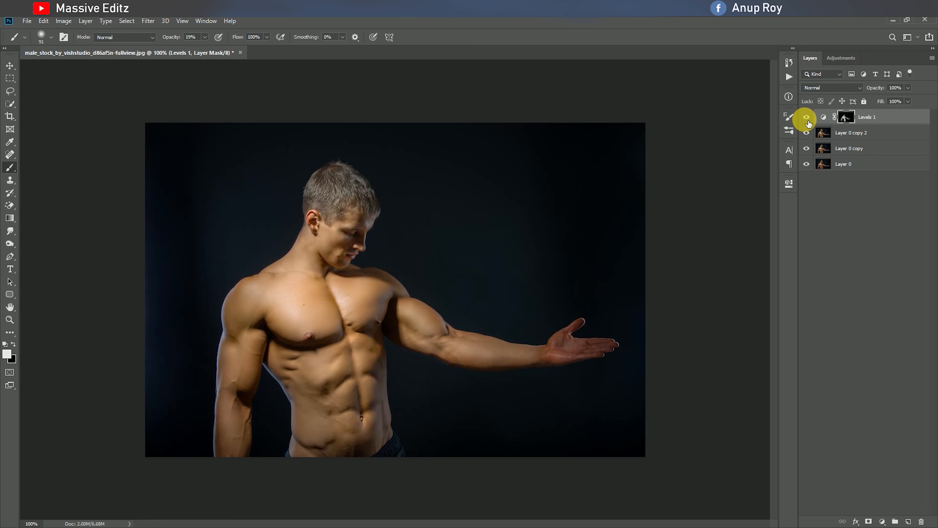
Stamp all visible layers into a new merged layer on top of the stack.
click(845, 118)
key(ctrl+alt+shift+e)
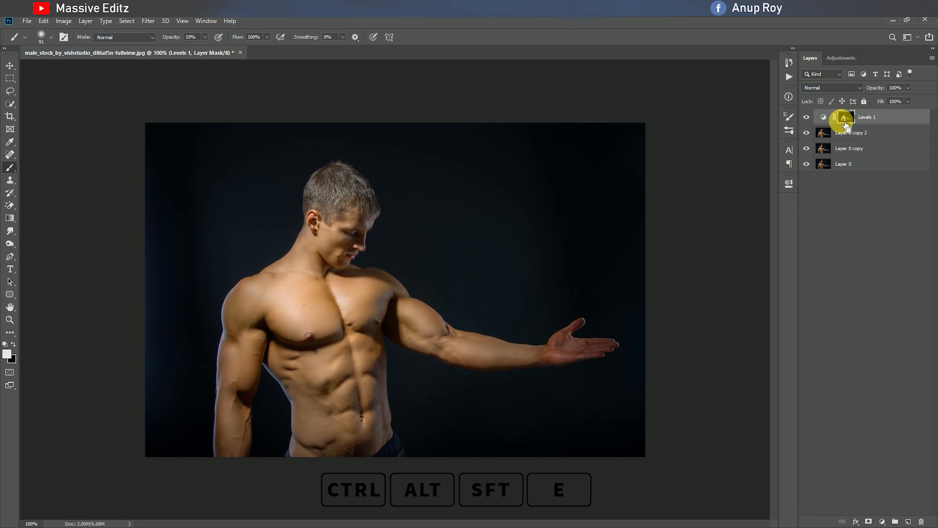
click(10, 65)
Open the Camera Raw Filter on the merged layer and set temperature to +3 and exposure to +0.15.
click(154, 23)
click(163, 79)
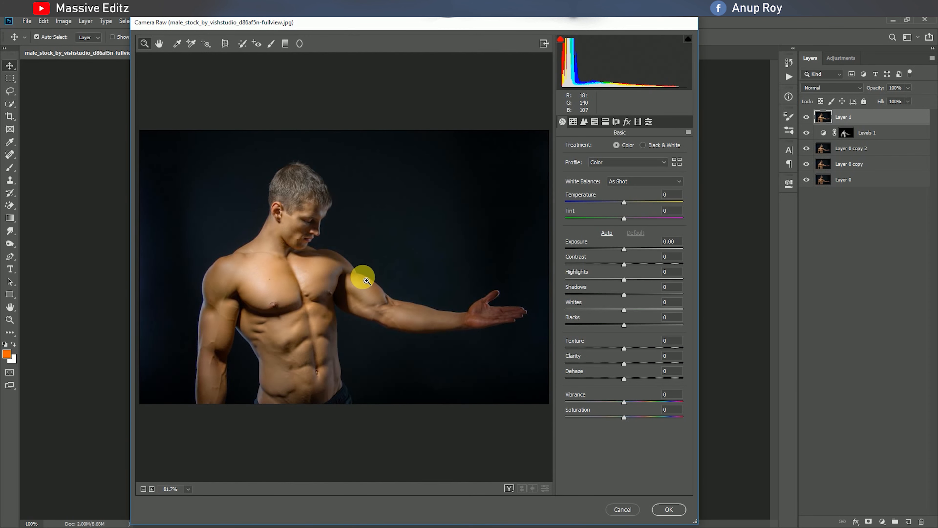
click(366, 263)
drag(274, 284, 392, 261)
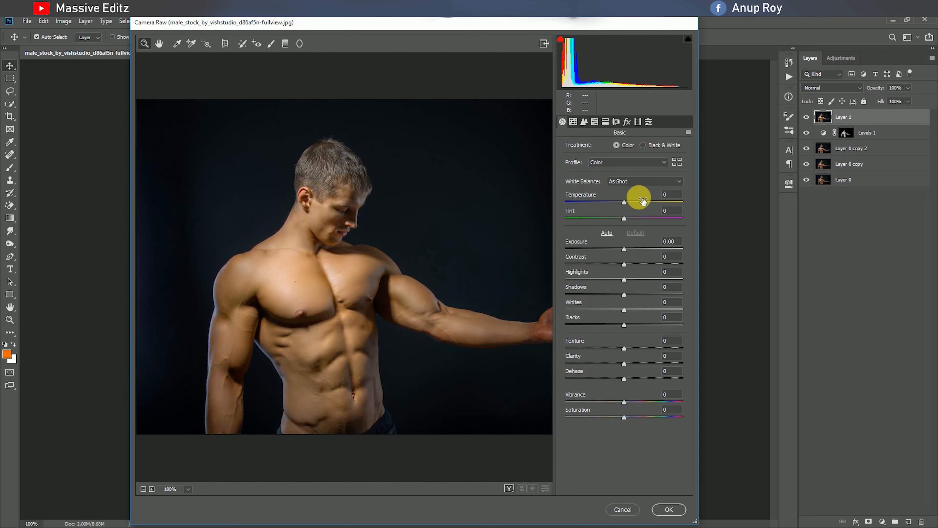
drag(624, 202, 629, 203)
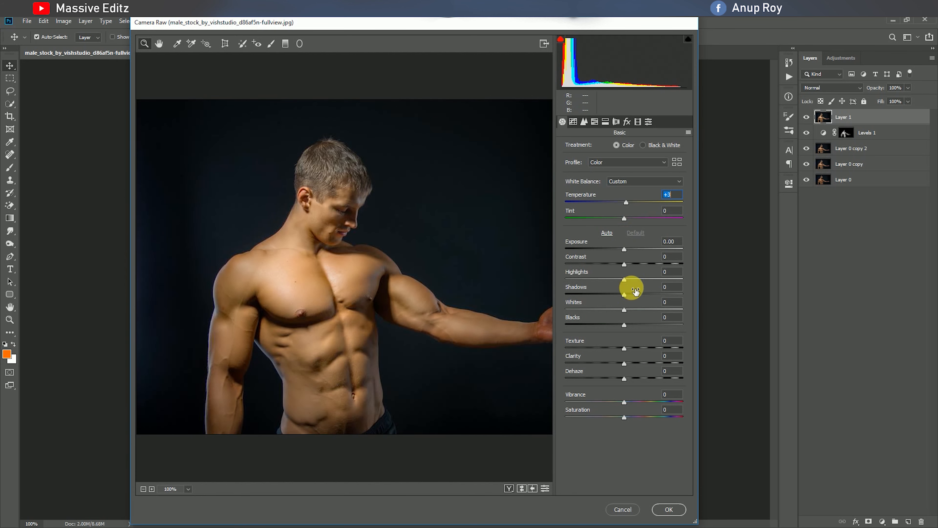
drag(624, 250, 626, 251)
Set blacks to -12, dehaze to +30, clarity to +9, vibrance to +14 and saturation to -26, and raise the contrast.
mouse_move(623, 325)
mouse_down()
mouse_move(589, 334)
mouse_move(616, 336)
mouse_up()
drag(623, 379, 635, 359)
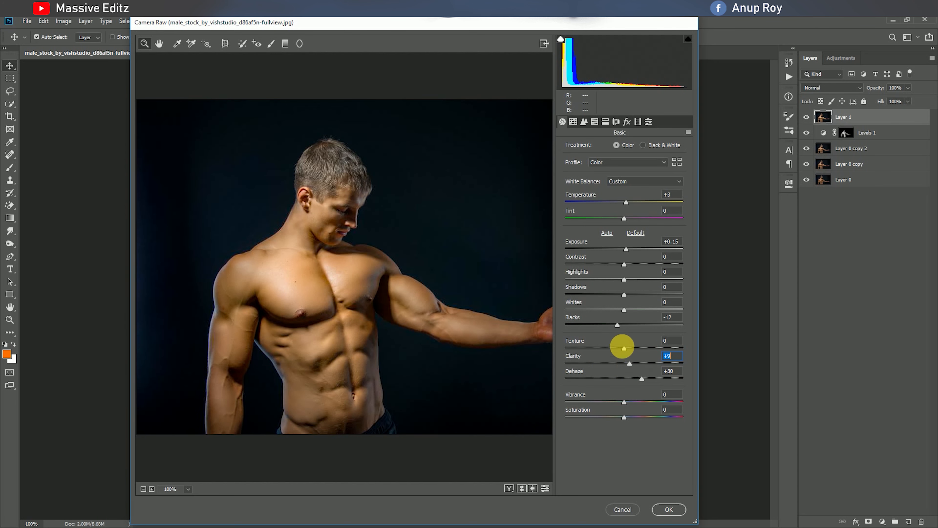
drag(623, 403, 609, 421)
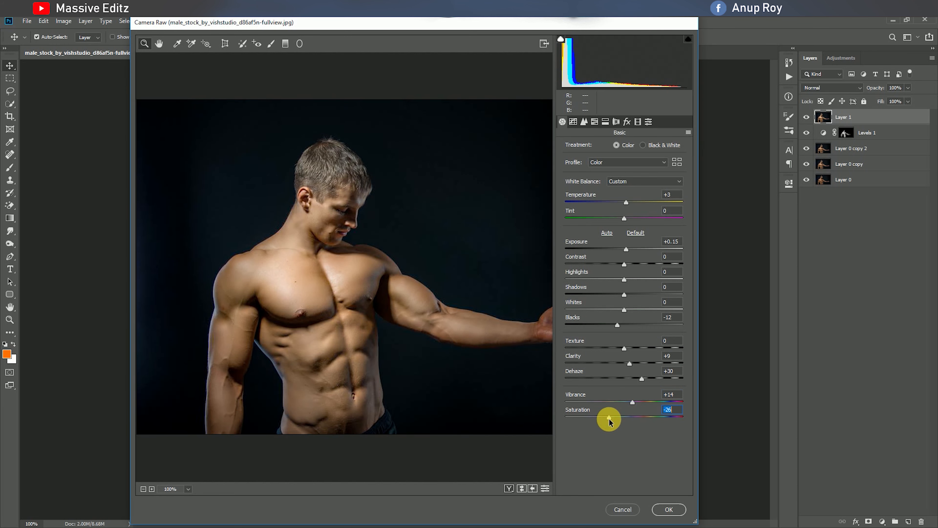
drag(627, 265, 633, 266)
Anchor the RGB point tone curve in the shadows and highlights, and lift its black point to output 23.
click(573, 122)
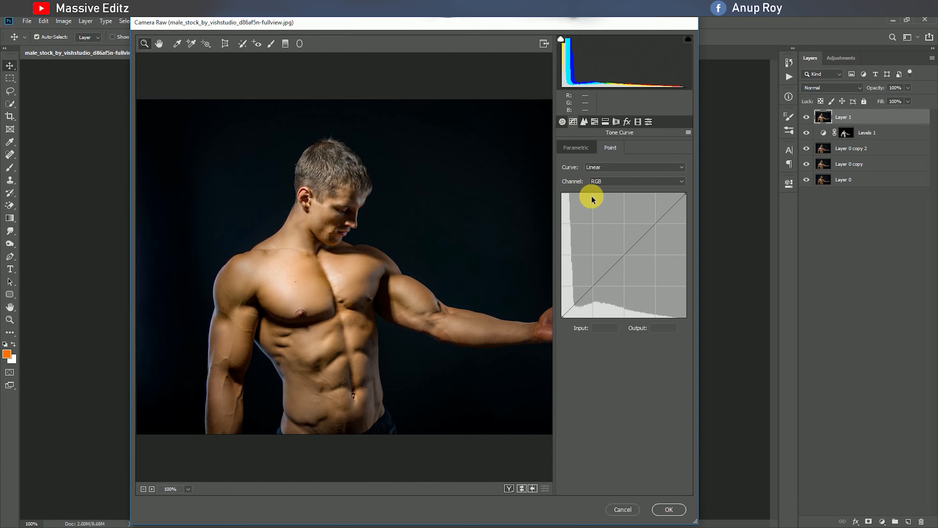
click(593, 286)
click(645, 237)
drag(561, 317, 561, 310)
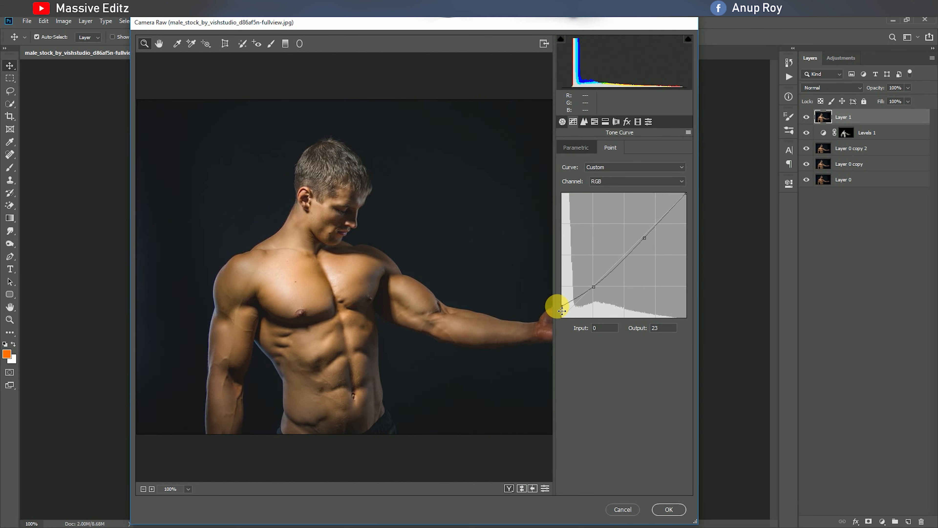
click(394, 281)
scroll(246, 310, up, 4)
scroll(304, 222, down, 4)
scroll(262, 415, up, 1)
scroll(358, 277, down, 5)
scroll(360, 262, up, 1)
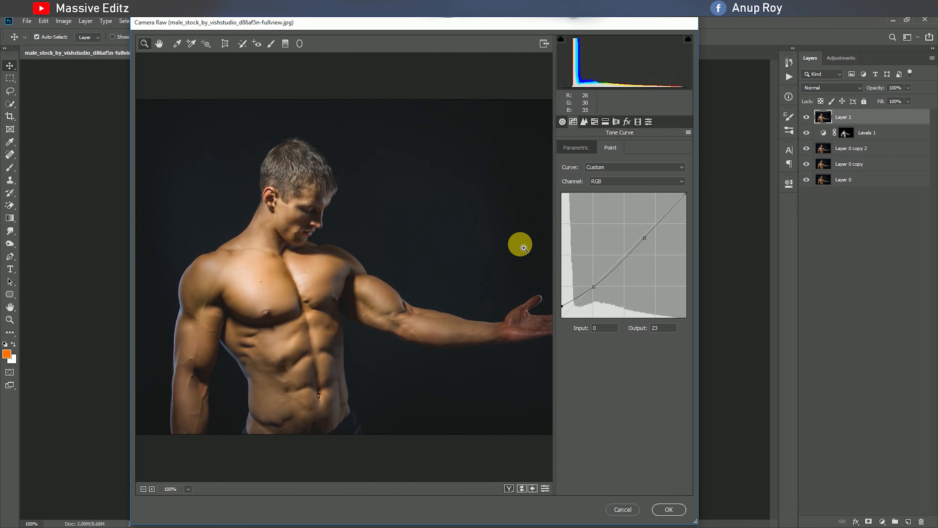
Set the sharpening amount to 32 and the luminance noise reduction to 35.
click(587, 126)
drag(568, 162, 590, 163)
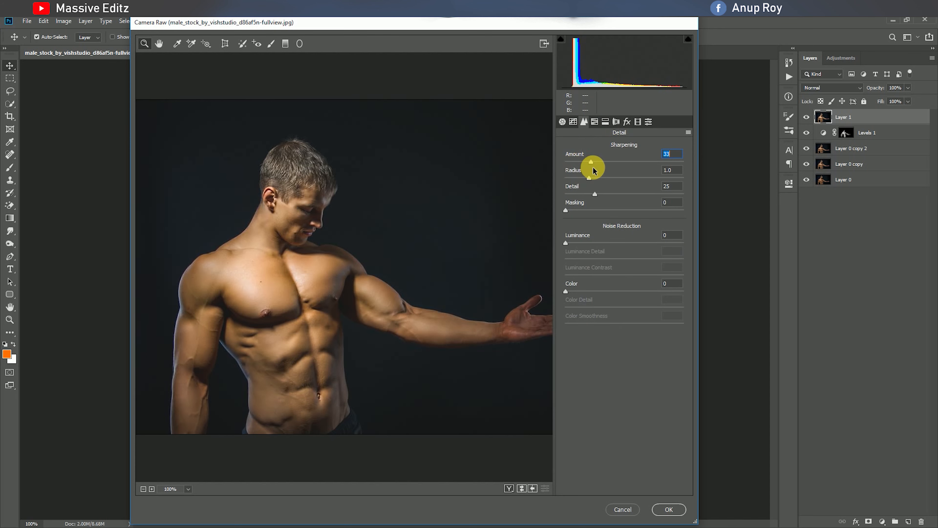
drag(566, 242, 614, 251)
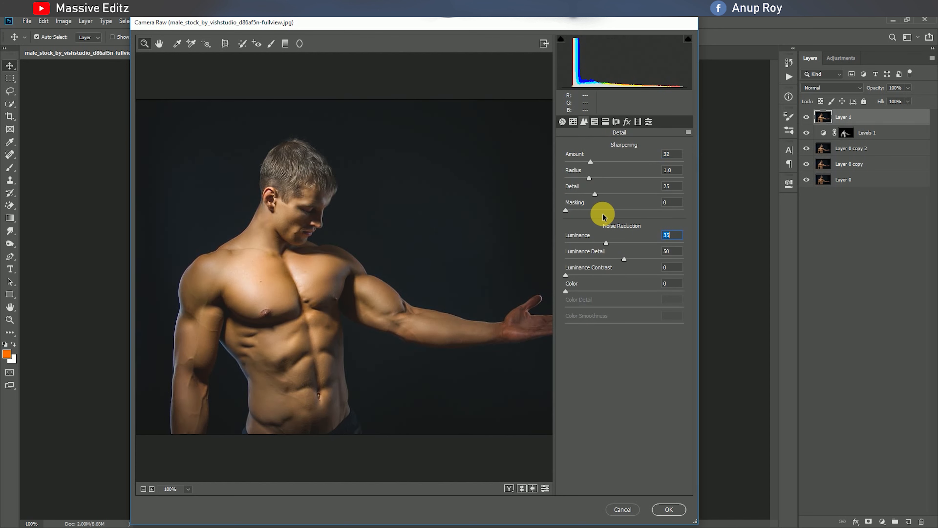
Adjust the orange skin tones in the HSL adjustments and raise the Oranges luminance.
click(594, 122)
mouse_move(623, 199)
mouse_down()
mouse_move(611, 199)
mouse_move(649, 203)
mouse_move(605, 199)
mouse_move(627, 211)
mouse_up()
click(569, 148)
click(628, 147)
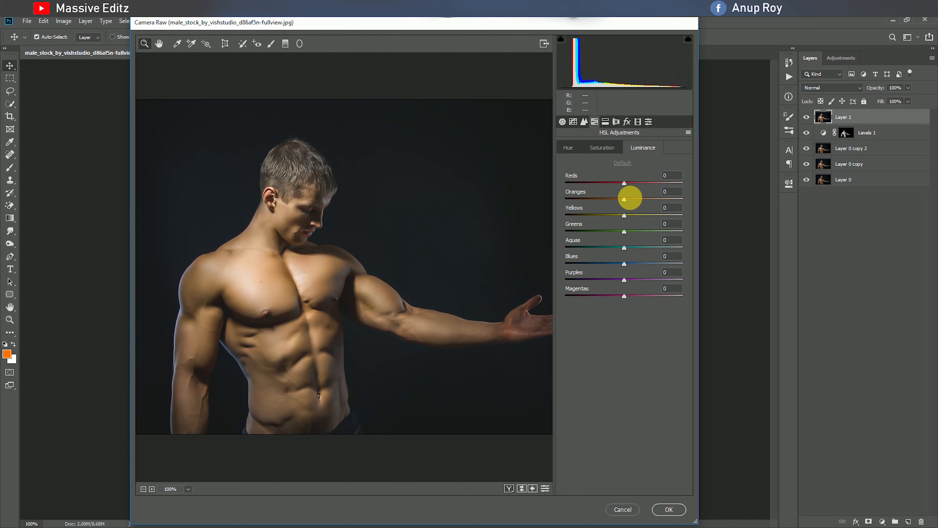
drag(625, 201, 642, 201)
Split-tone the highlights with hue 96 and saturation 9, adjust the shadow toning, and set the post-crop vignetting amount to -13.
click(605, 122)
click(568, 161)
drag(576, 163, 575, 184)
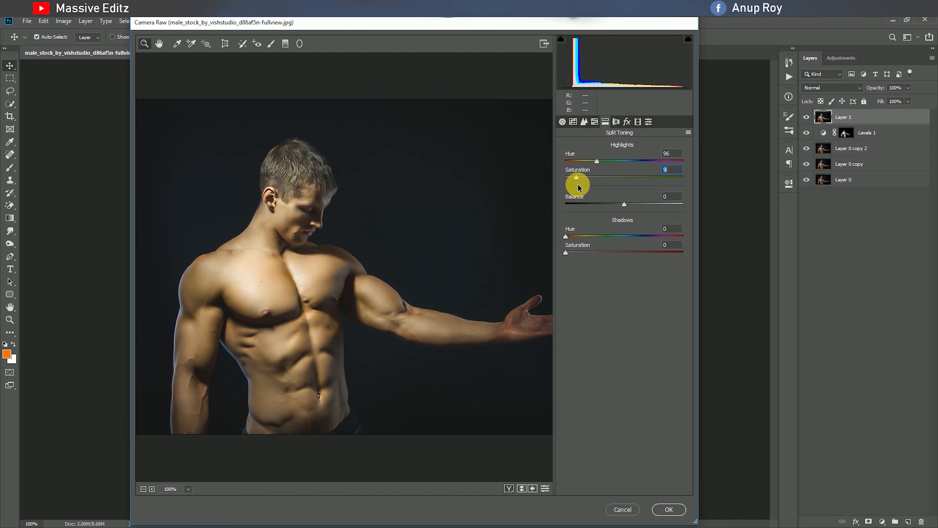
drag(566, 238, 548, 256)
click(627, 122)
drag(622, 247, 614, 240)
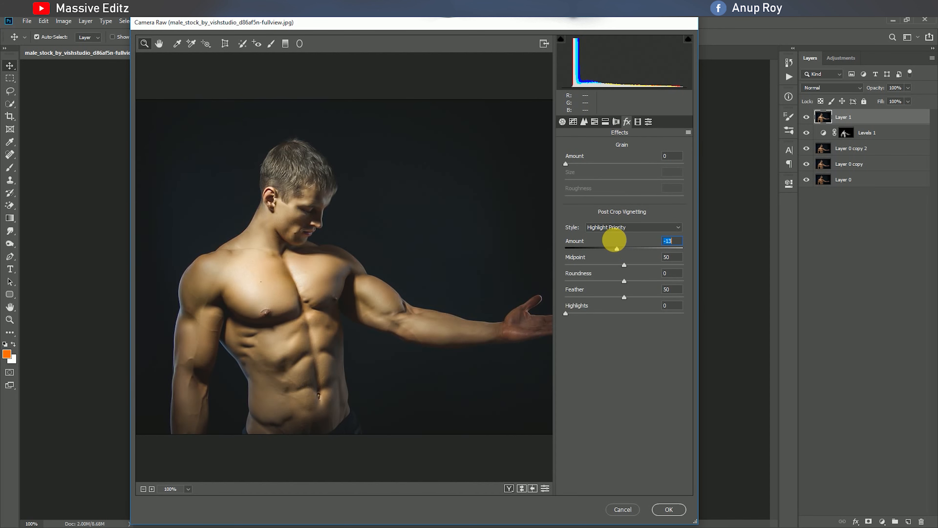
Set the calibration saturation to -18 for Green Primary and -27 for Blue Primary.
click(638, 121)
drag(623, 275, 576, 283)
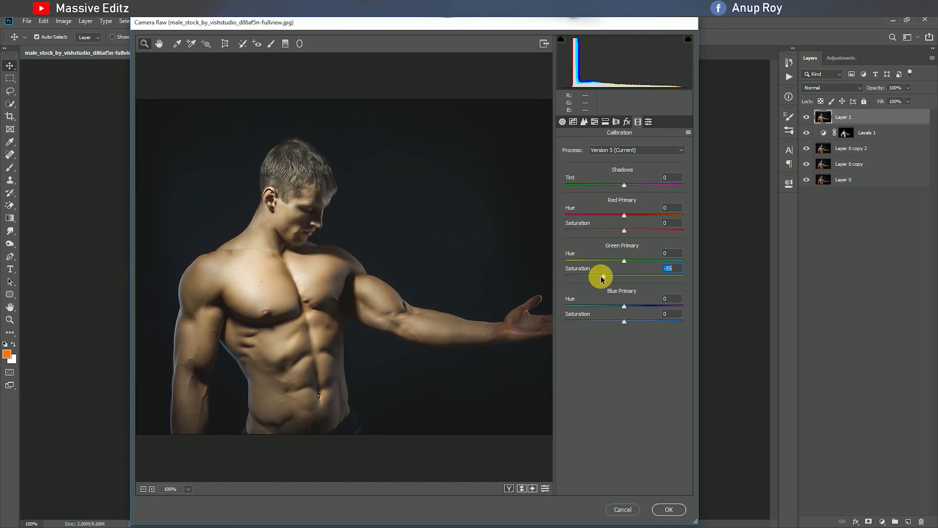
drag(624, 320, 599, 324)
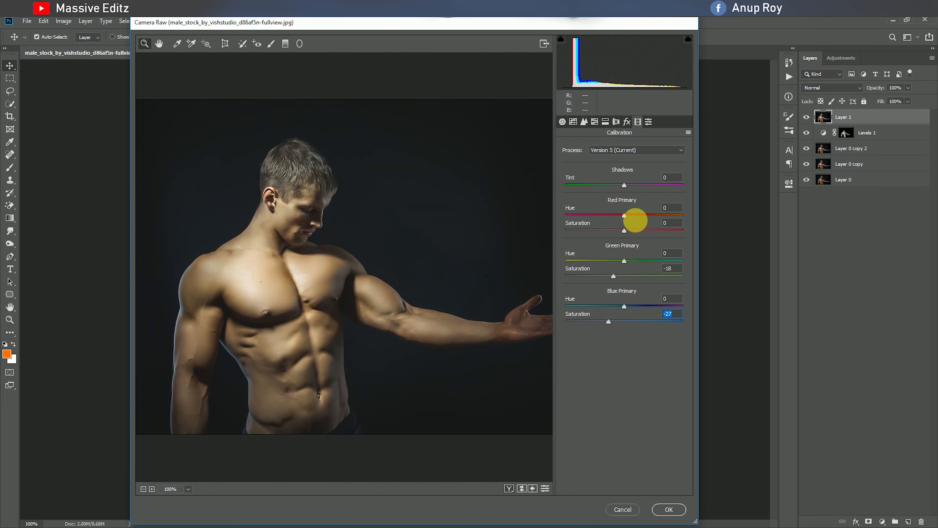
Set the Oranges luminance to +40 and apply the Camera Raw adjustments, comparing the layer before and after.
click(611, 305)
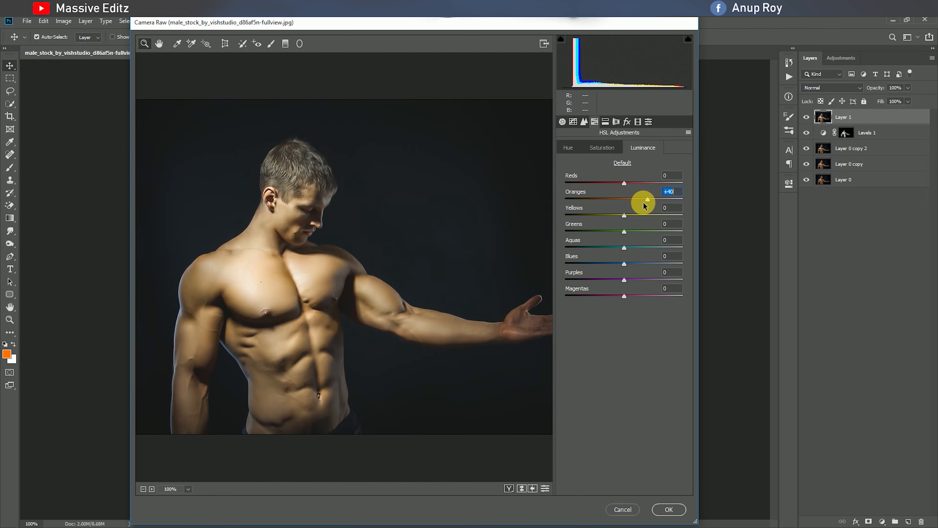
click(663, 508)
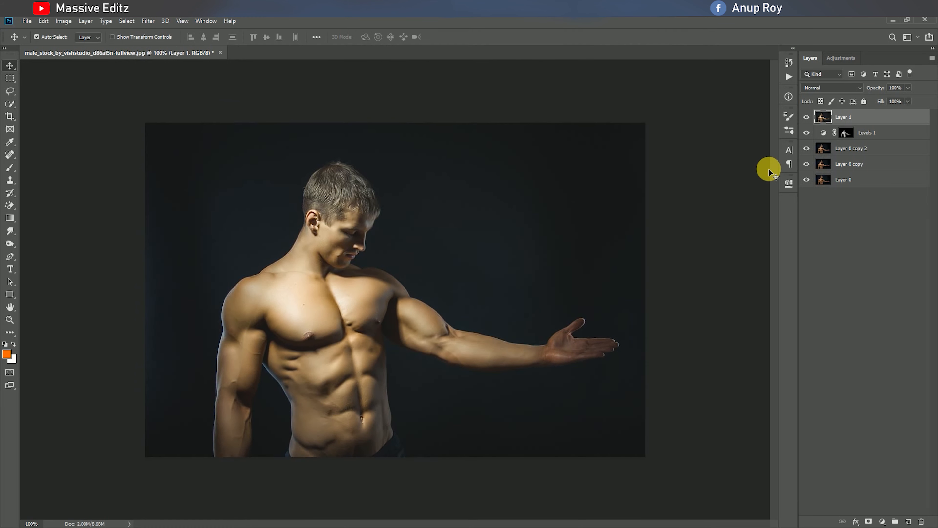
click(807, 116)
click(807, 117)
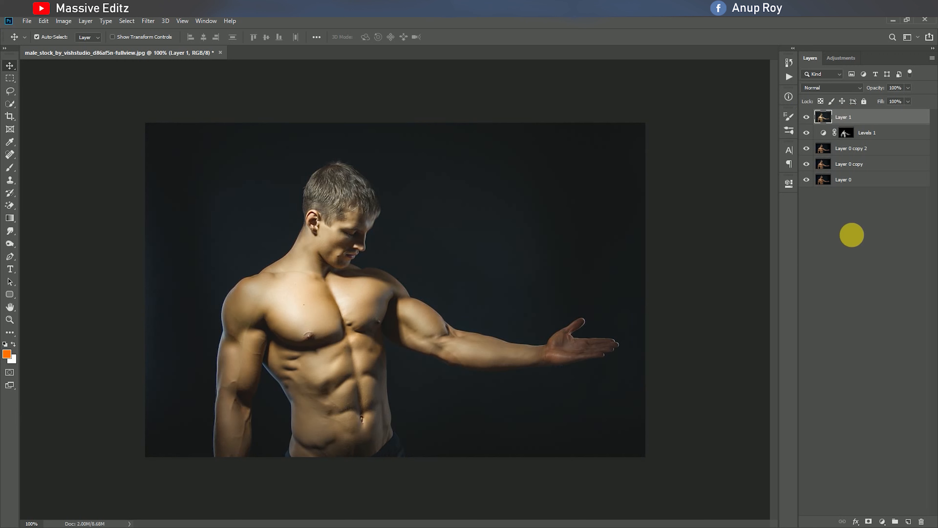
Add a Levels adjustment layer above Layer 1 with the midtones at 0.90 and a slightly raised black input point.
click(882, 521)
click(874, 387)
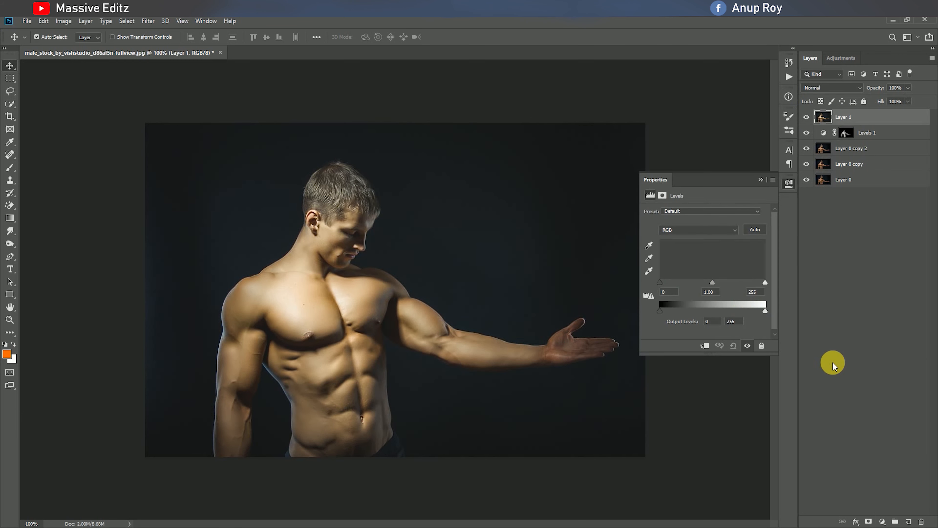
mouse_move(707, 282)
mouse_down()
mouse_move(720, 291)
mouse_move(716, 284)
mouse_up()
mouse_move(659, 284)
mouse_down()
mouse_move(671, 283)
mouse_move(664, 284)
mouse_up()
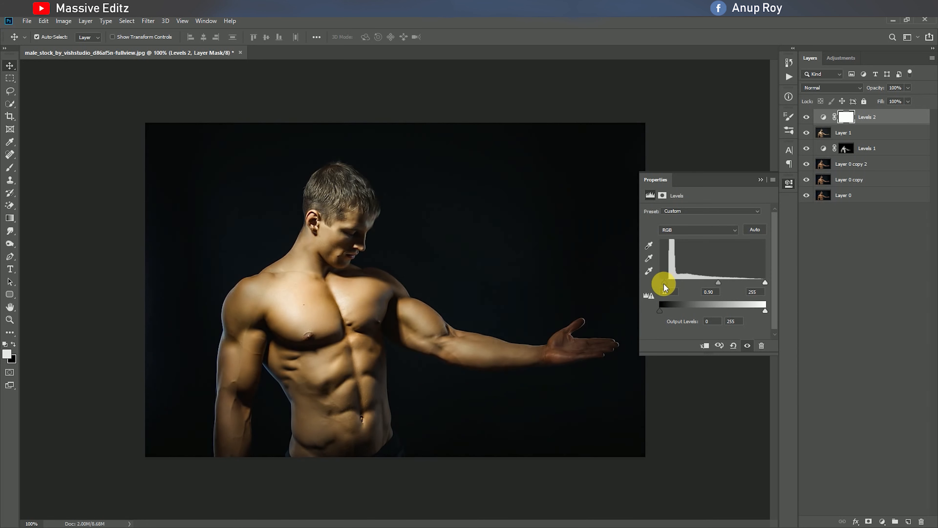
click(761, 179)
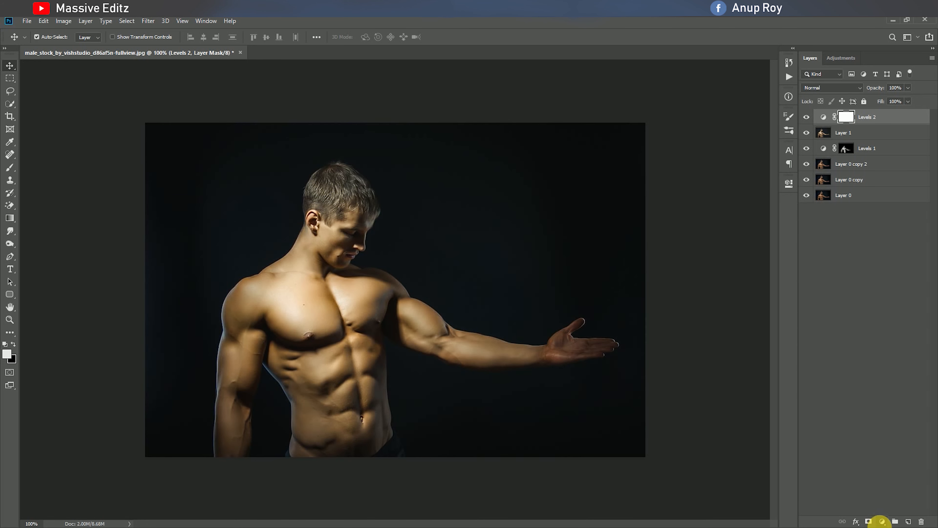
Add a Curves adjustment layer with slightly lifted blacks, an anchor in the lower midtones and the white point pulled inward.
click(882, 521)
click(879, 402)
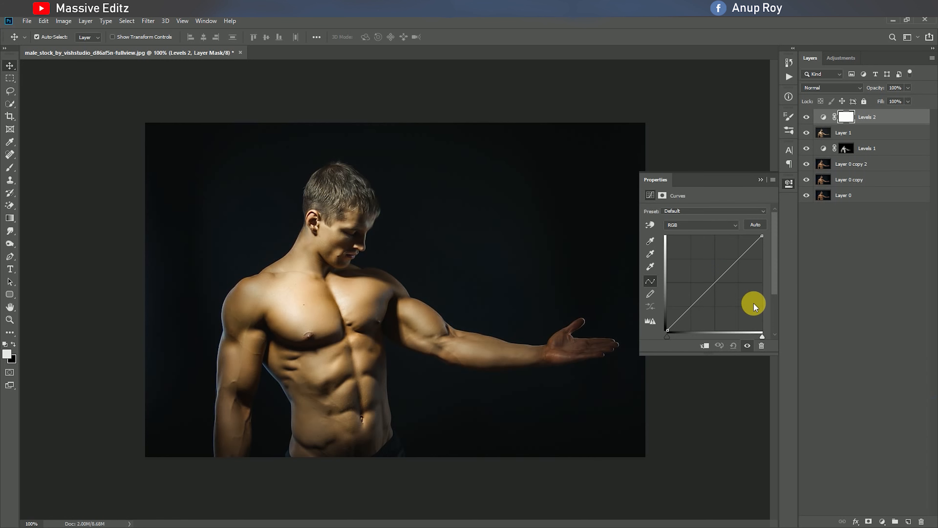
drag(686, 311, 707, 298)
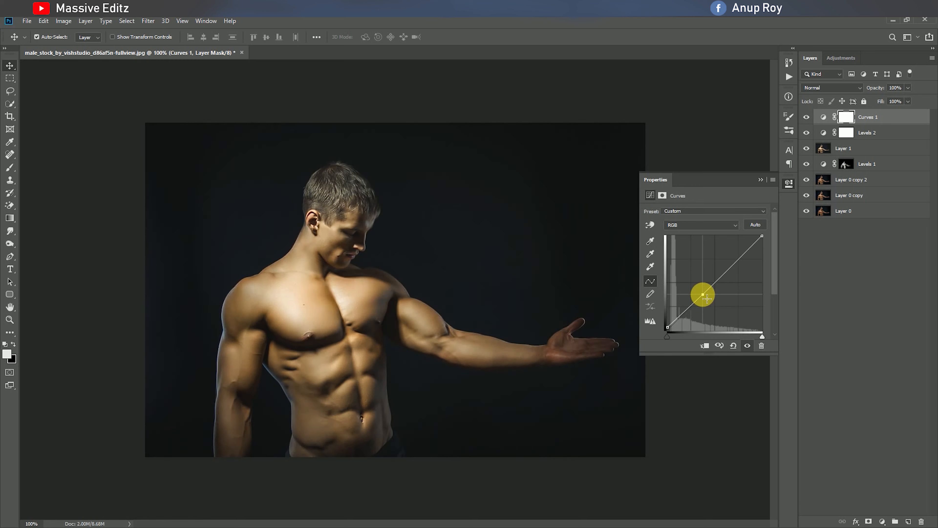
mouse_move(767, 241)
mouse_down()
mouse_move(749, 240)
mouse_move(768, 236)
mouse_up()
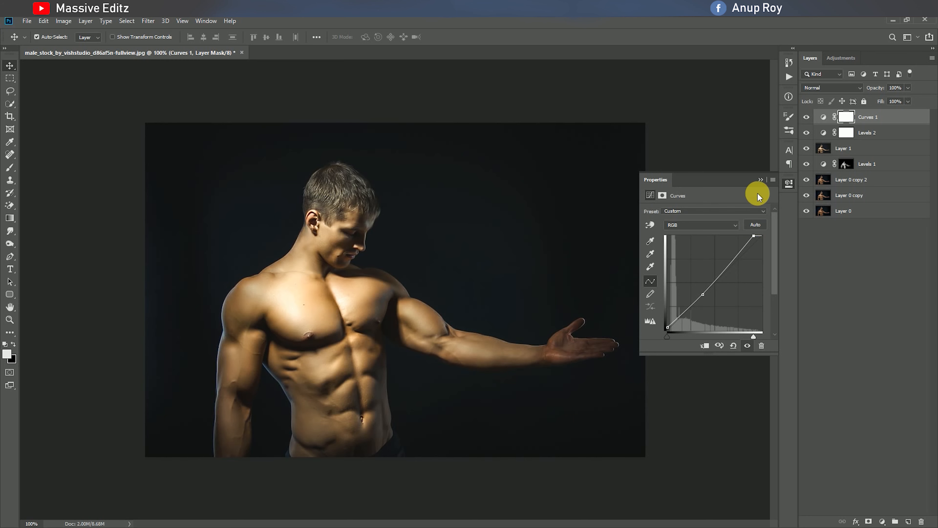
click(760, 179)
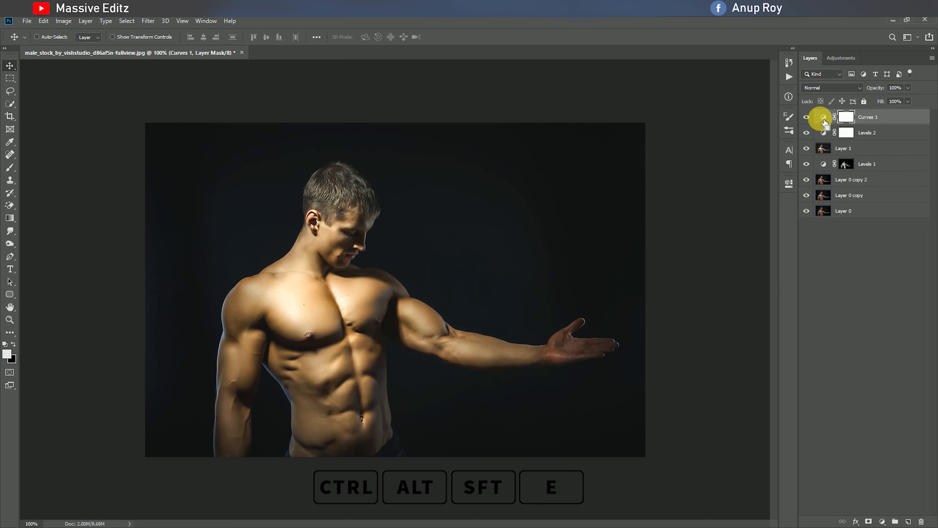
Stamp all visible layers into a new top layer and heal small skin blemishes with the Spot Healing Brush.
key(ctrl+alt+shift+e)
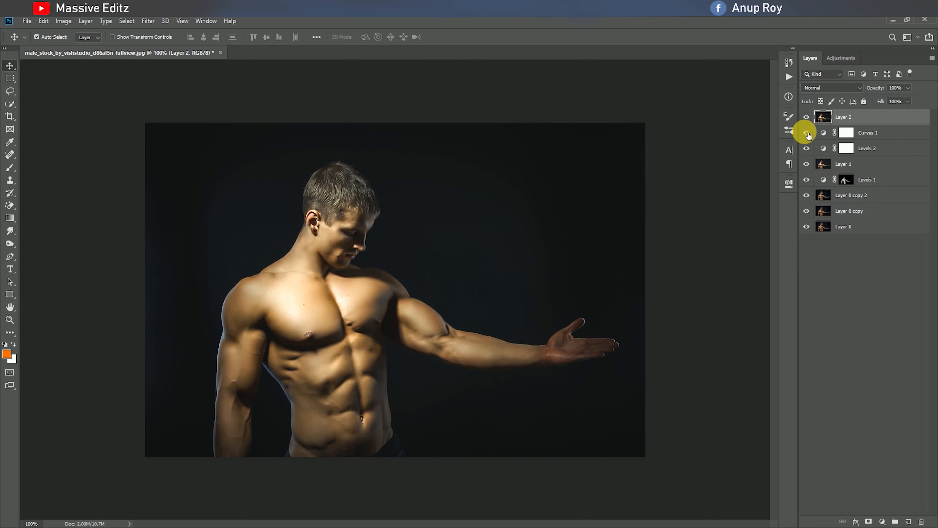
click(10, 155)
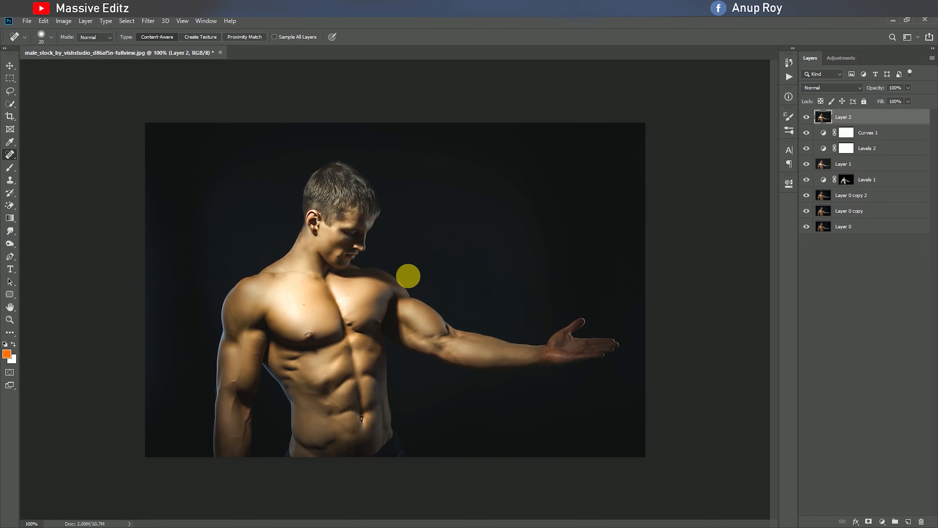
key(ctrl+plus)
key(ctrl+plus)
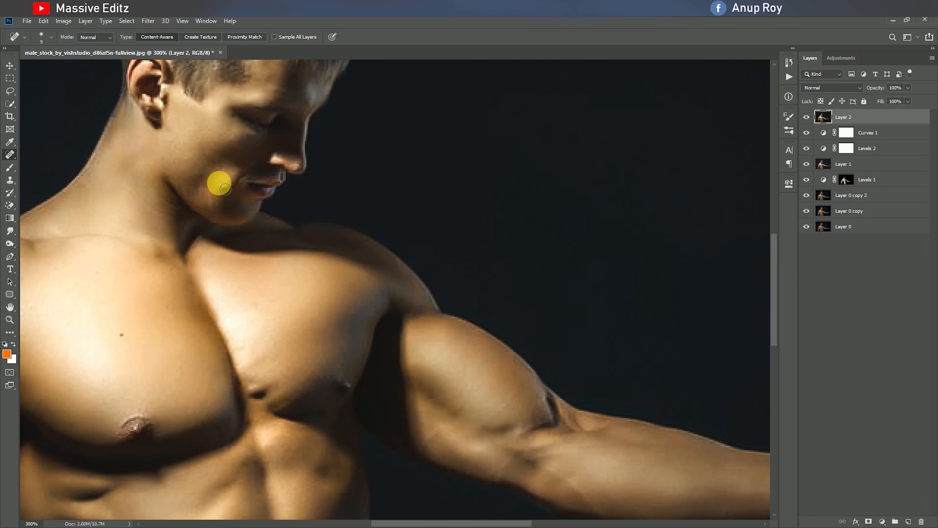
Hide all layers between Layer 2 and Layer 0 and toggle Layer 2 to compare the result with the original.
click(10, 67)
key(ctrl+0)
key(ctrl+1)
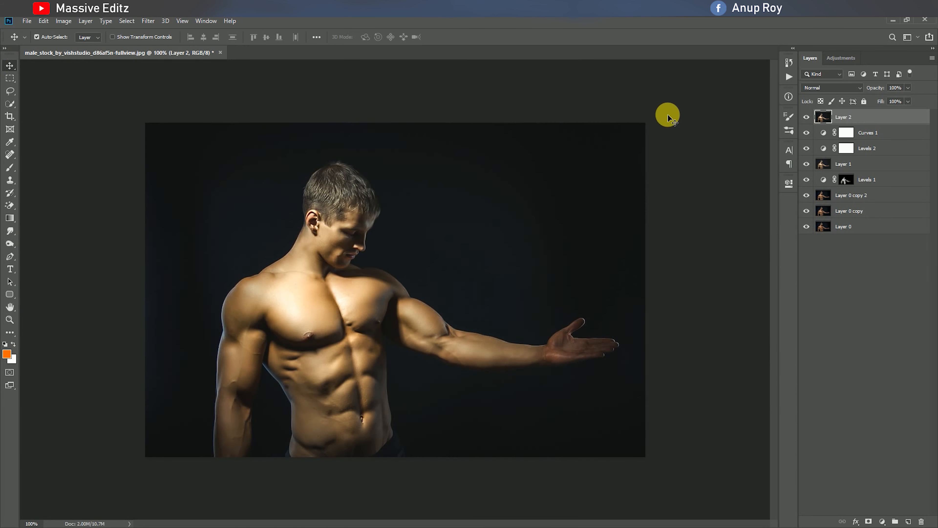
drag(814, 140, 807, 211)
click(807, 117)
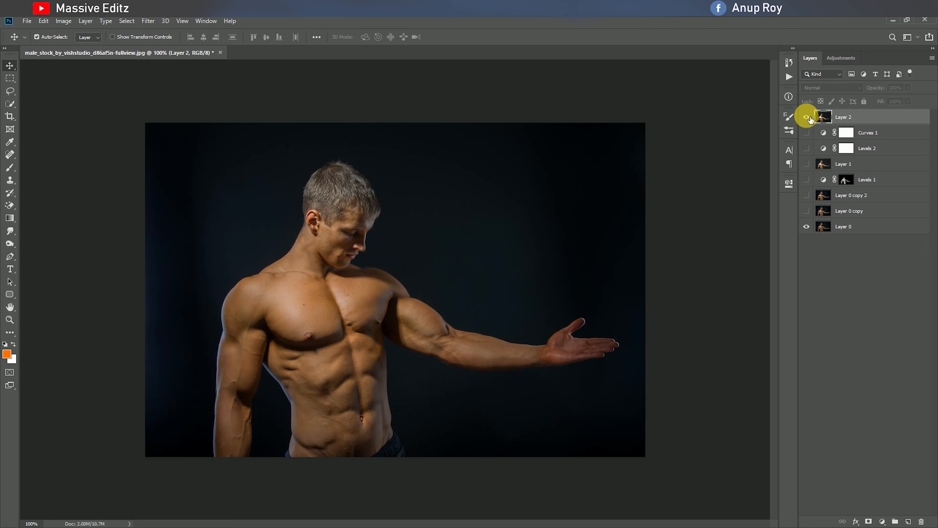
Add a Color Lookup adjustment layer above Layer 2 and try 3D LUT presets such as 3Strip.look.
click(882, 521)
click(886, 470)
click(739, 212)
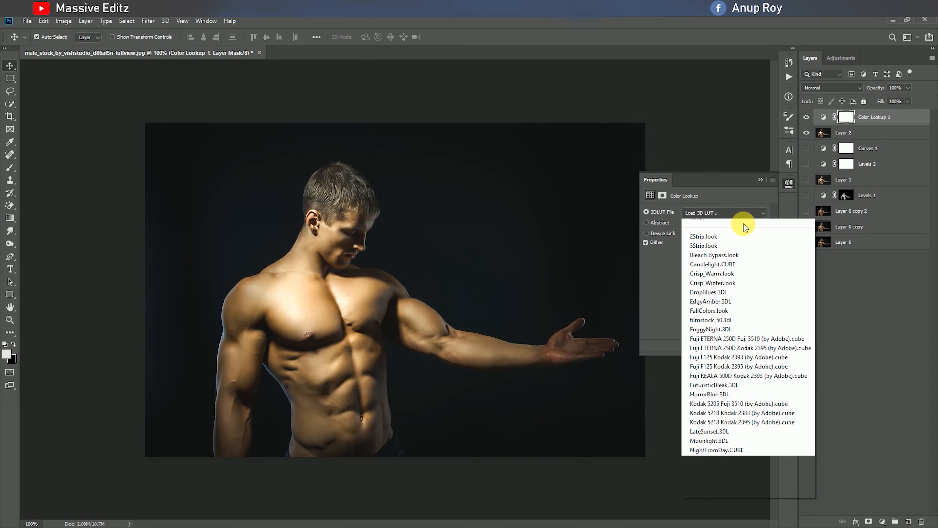
click(746, 243)
scroll(741, 215, down, 2)
scroll(741, 215, up, 1)
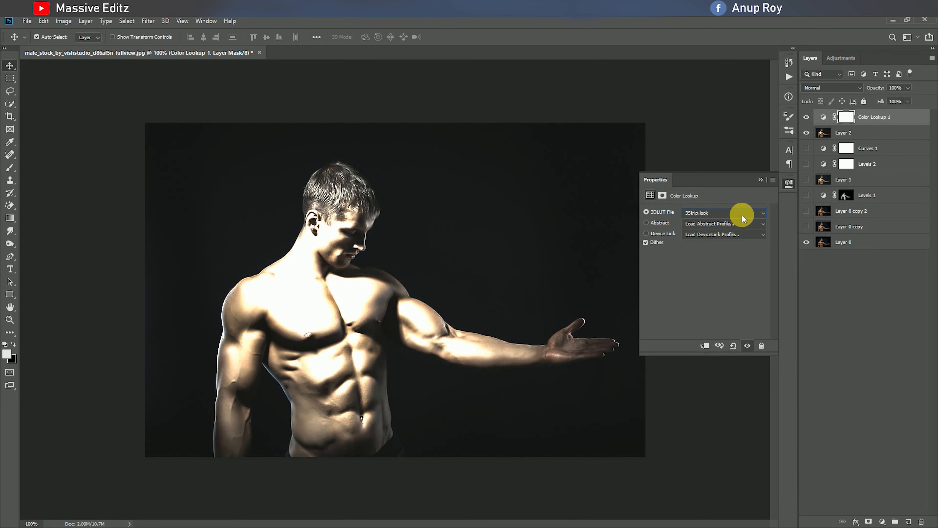
Set the Color Lookup layer's blend mode to Lighten and reduce its opacity, toggling the layer to check the effect.
click(758, 181)
click(823, 88)
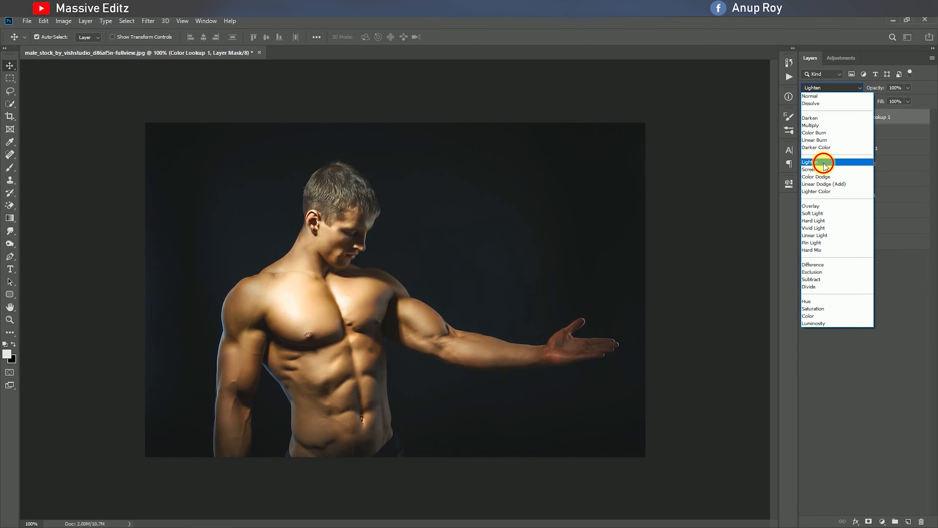
click(824, 162)
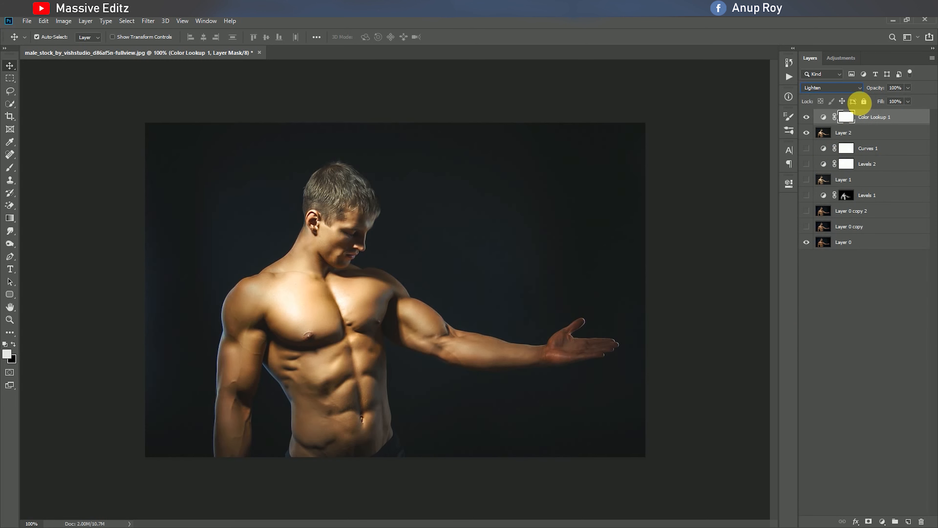
drag(890, 99, 885, 101)
click(807, 118)
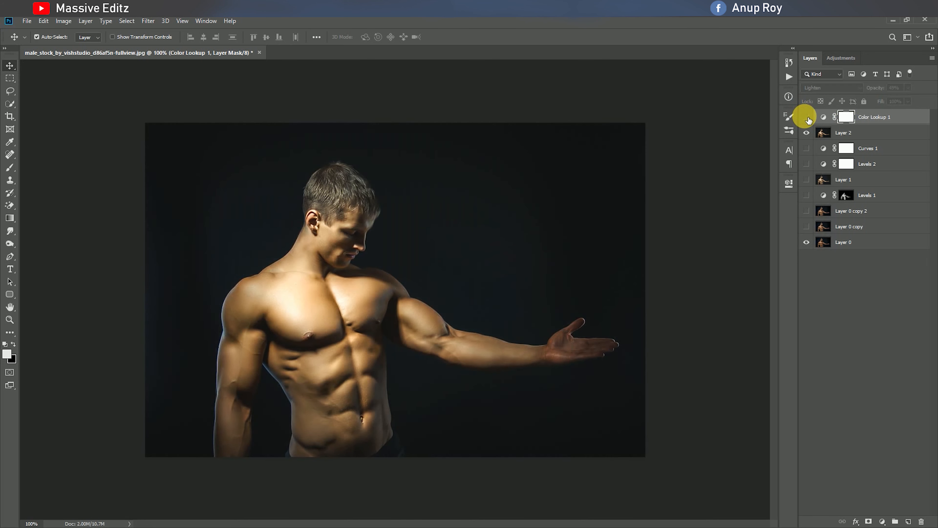
Stamp all visible layers into a new layer above the Color Lookup layer.
click(847, 325)
click(877, 119)
key(ctrl+alt+shift+e)
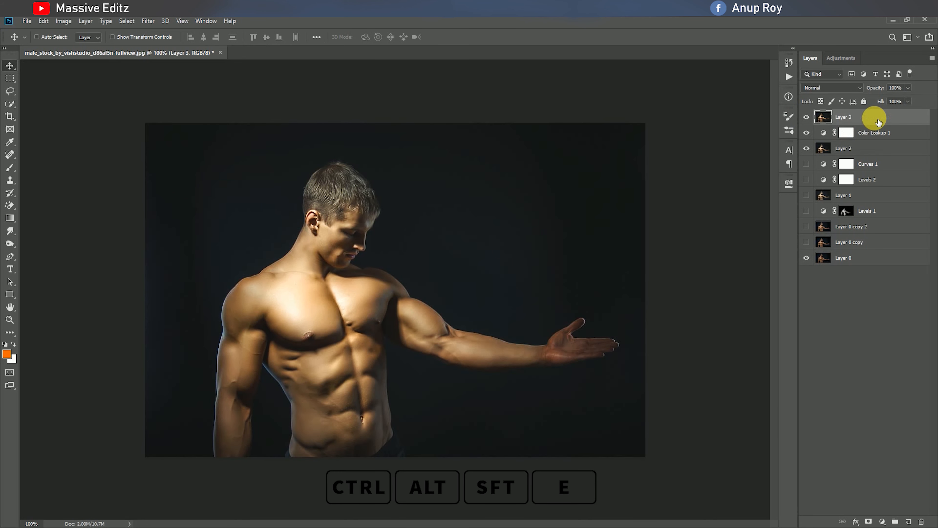
Apply the Camera Raw filter with Dehaze +19 to Layer 3 and hide the layers between it and Layer 0 for comparison.
click(148, 21)
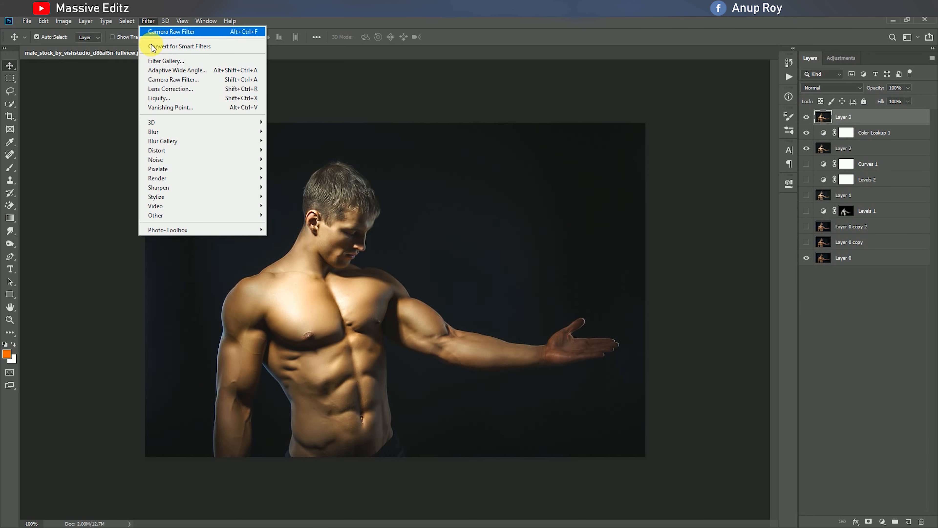
click(162, 79)
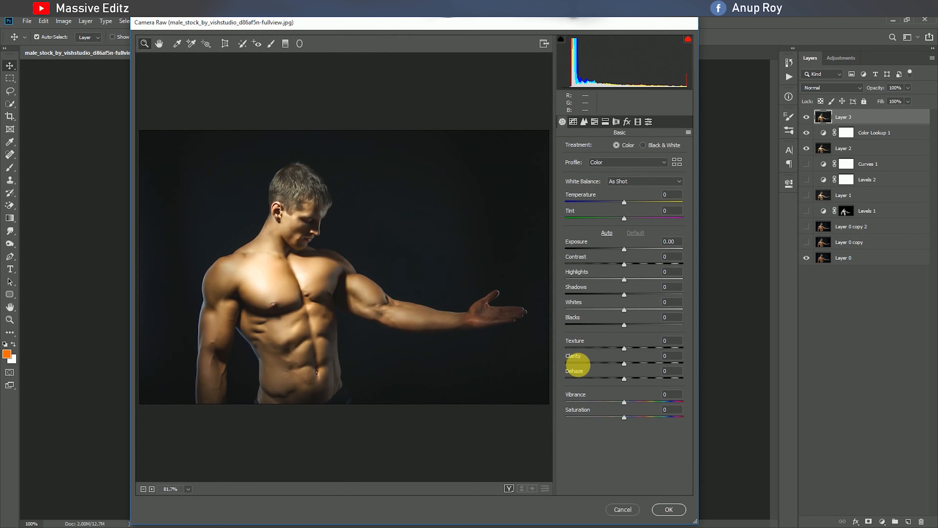
drag(625, 382, 634, 379)
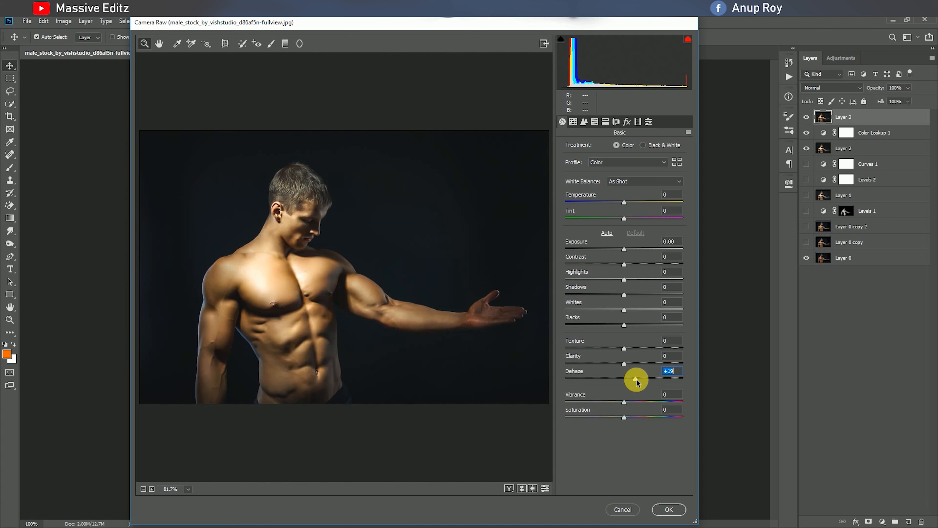
click(669, 510)
click(810, 148)
click(812, 119)
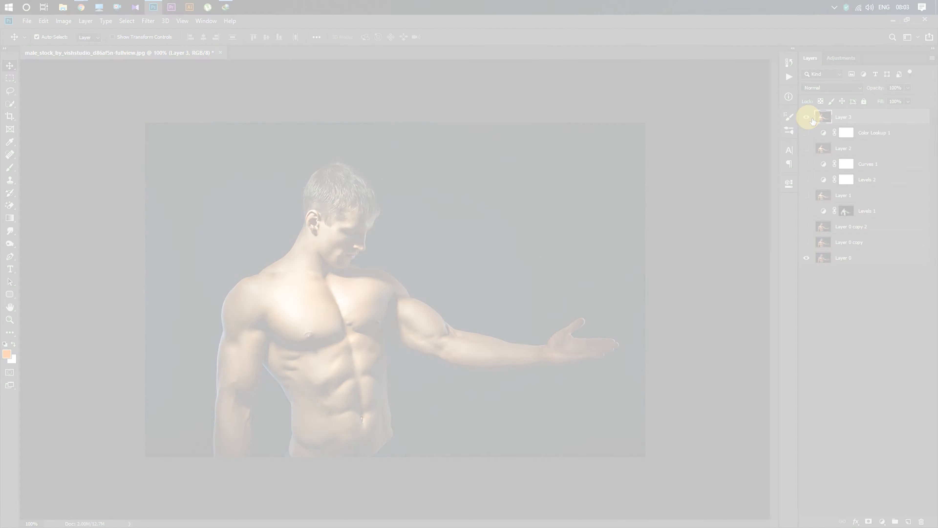